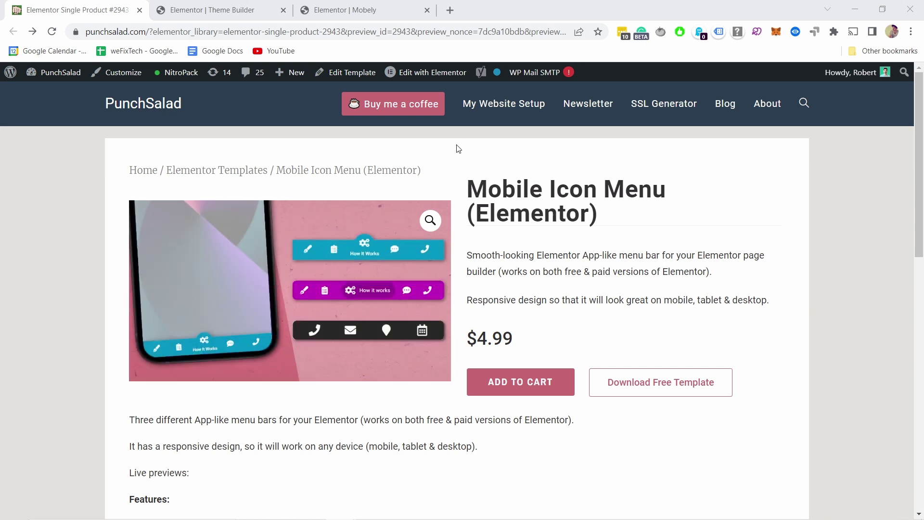
scroll(483, 147, "down", 1)
scroll(483, 146, "down", 1)
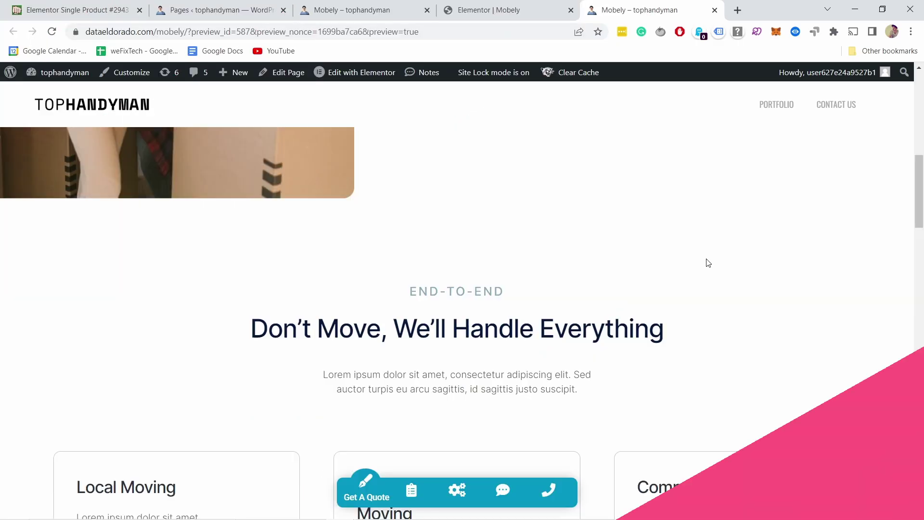
scroll(709, 262, "down", 8)
scroll(717, 260, "down", 18)
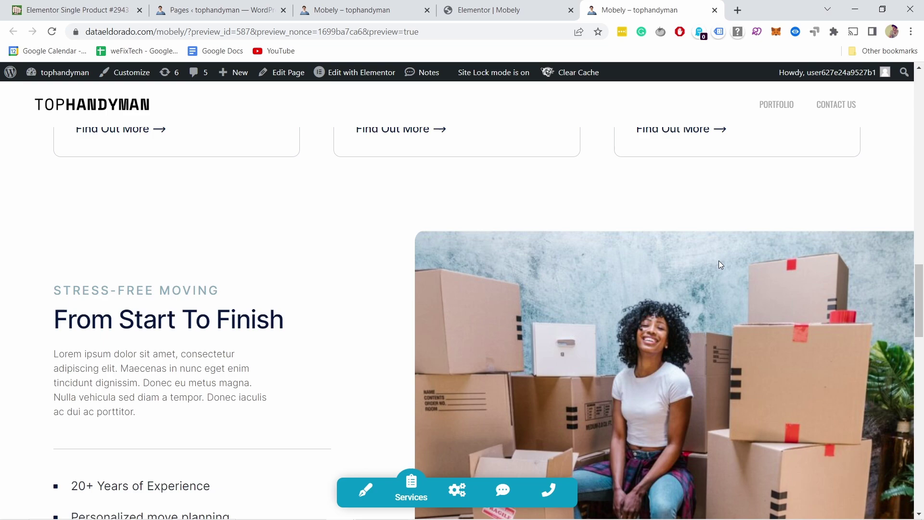
scroll(720, 265, "down", 8)
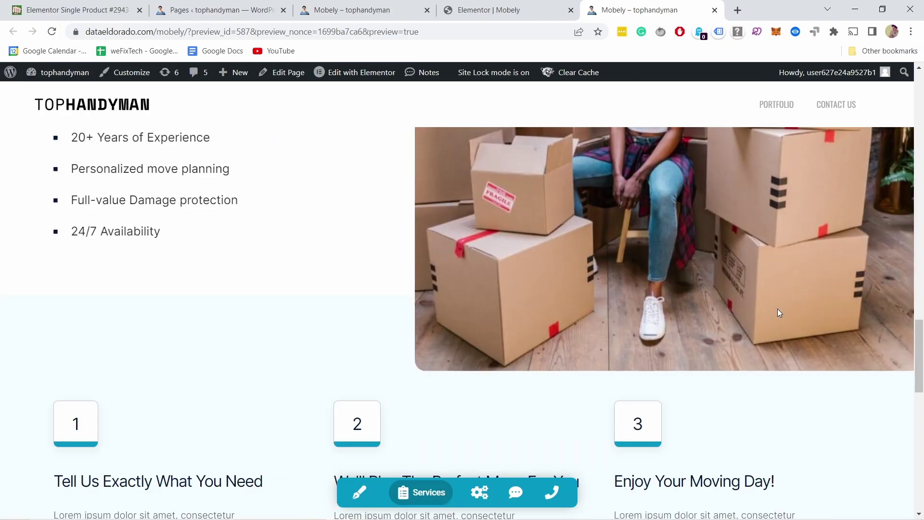
scroll(778, 308, "down", 12)
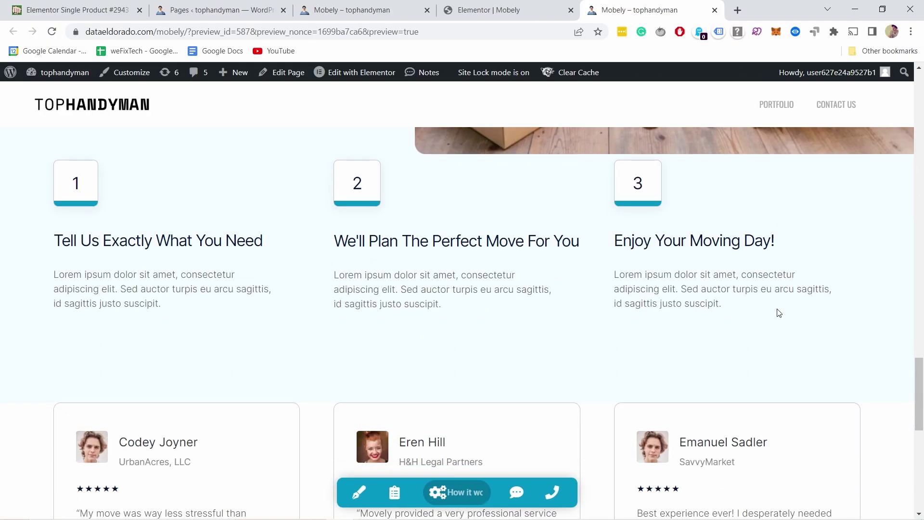
scroll(779, 313, "up", 3)
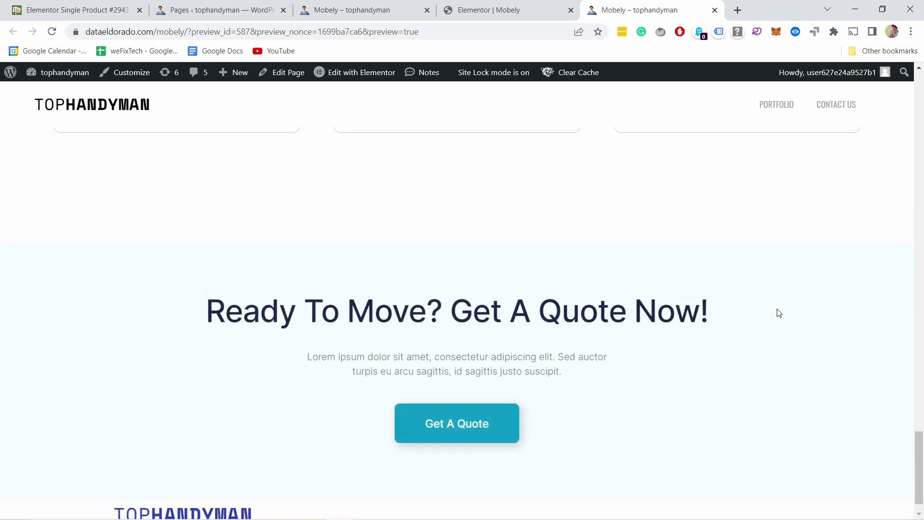
scroll(779, 313, "up", 10)
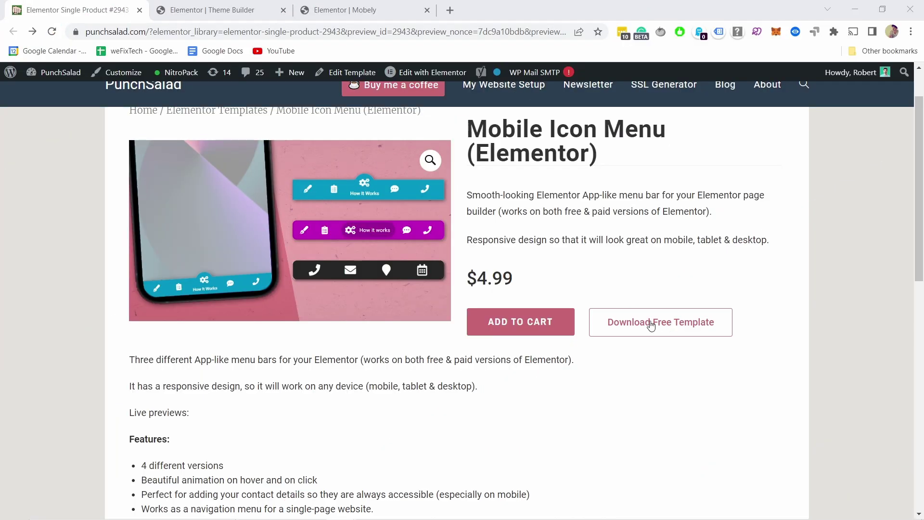
Step: Download the free Mobile Icon Menu template zip and show it in the Downloads folder
left_click(643, 328)
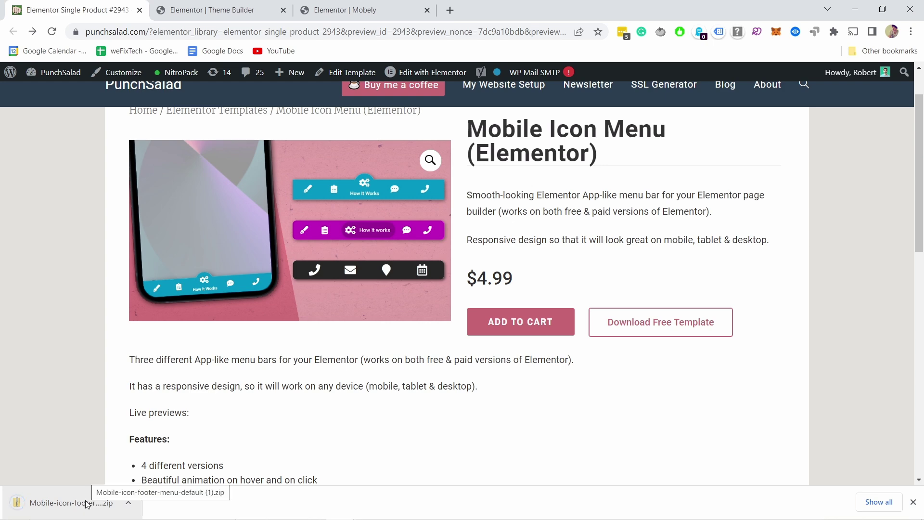
left_click(128, 502)
left_click(159, 461)
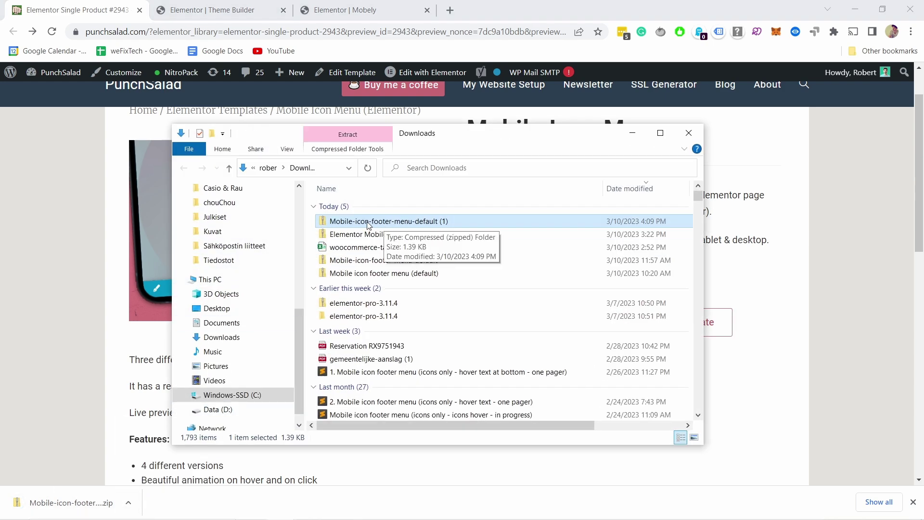
Step: Extract the zip to get the Mobile icon footer menu (default) JSON, then return to the dashboard
right_click(367, 222)
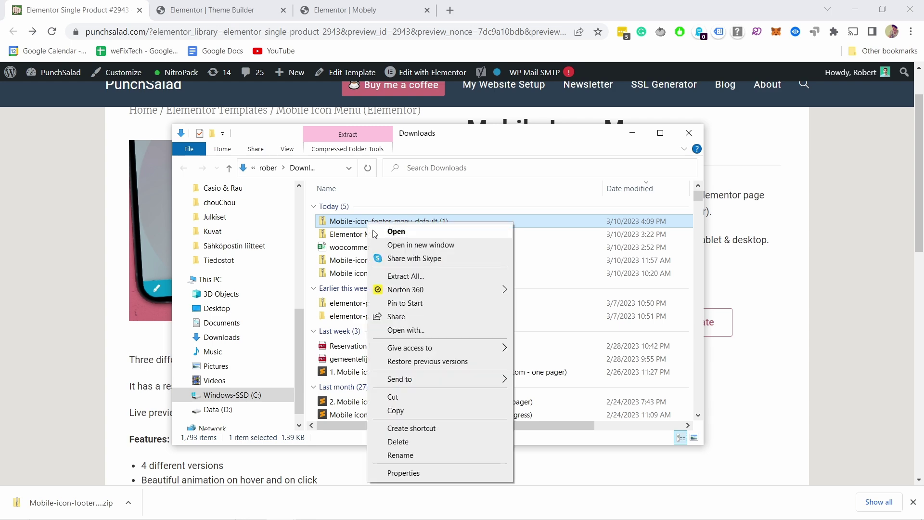
left_click(404, 273)
left_click(556, 387)
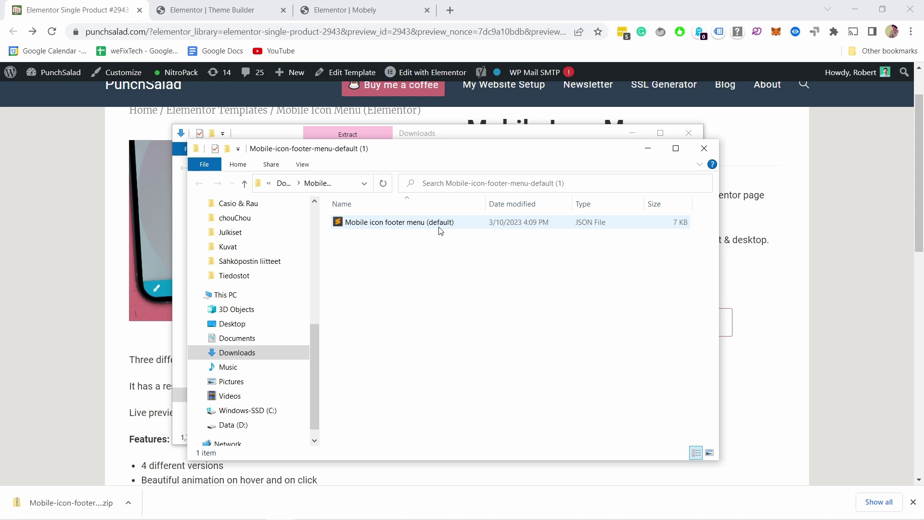
left_click(410, 224)
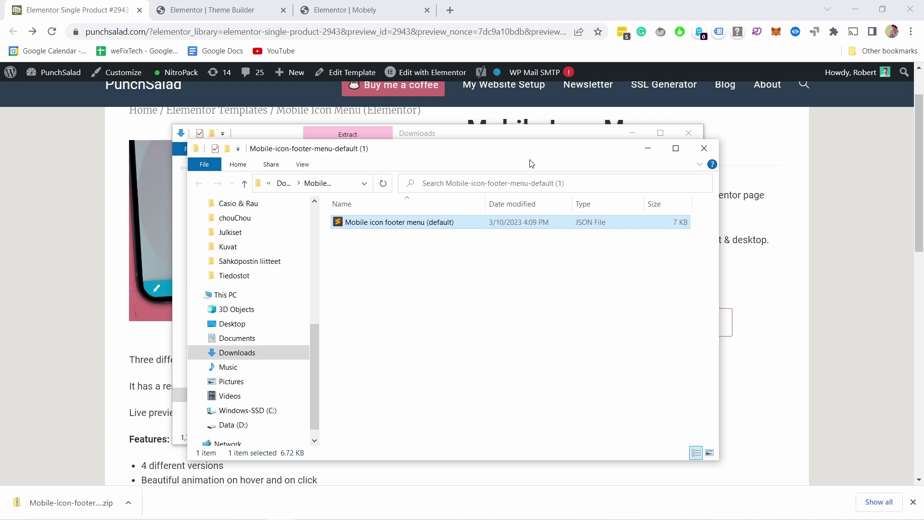
left_click(201, 11)
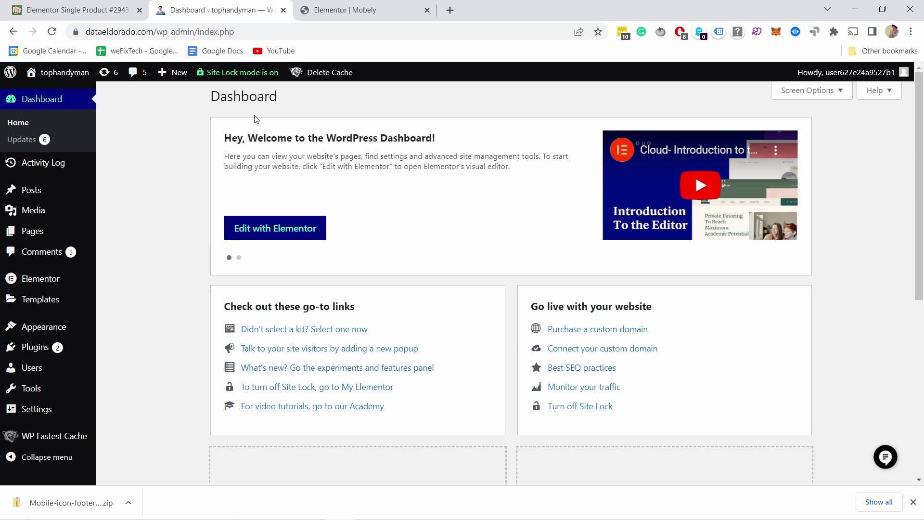
Step: Review the Theme Builder's Add New site parts in a new tab, then go back to the Mobely page
mouse_move(20, 300)
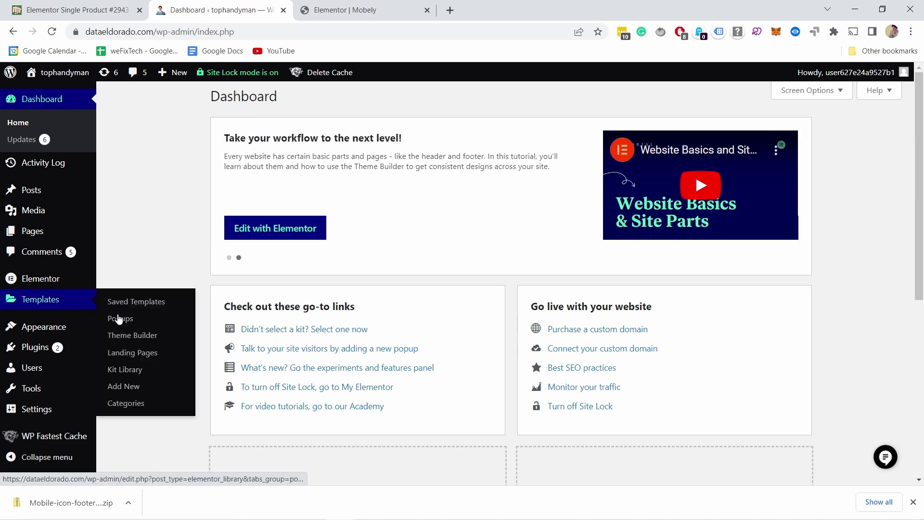
right_click(129, 340)
left_click(146, 346)
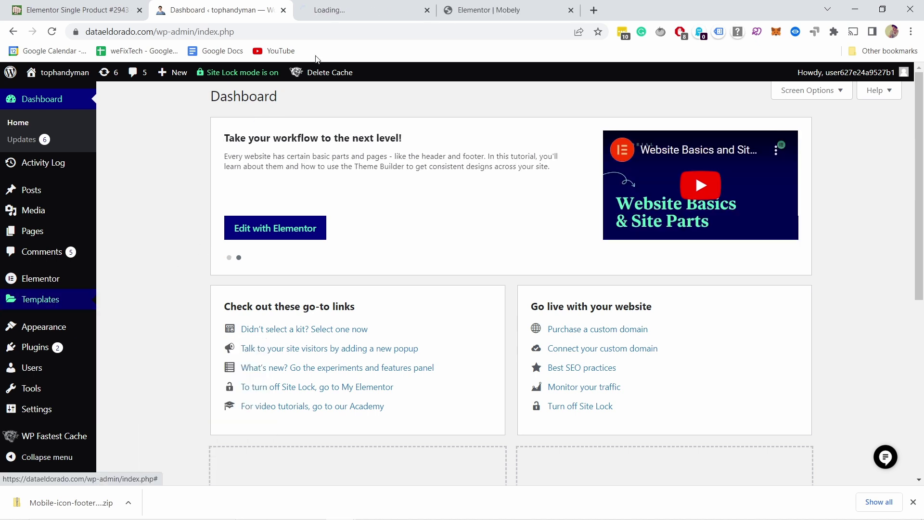
left_click(358, 15)
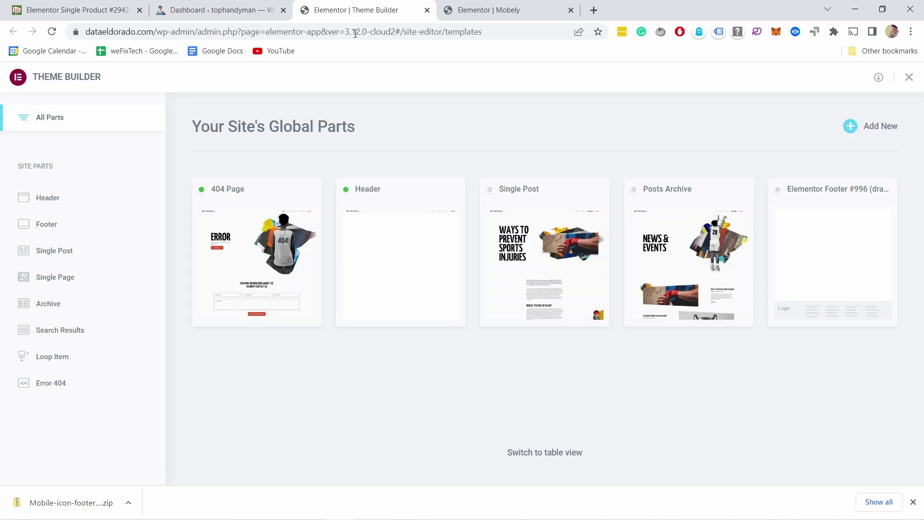
left_click(867, 128)
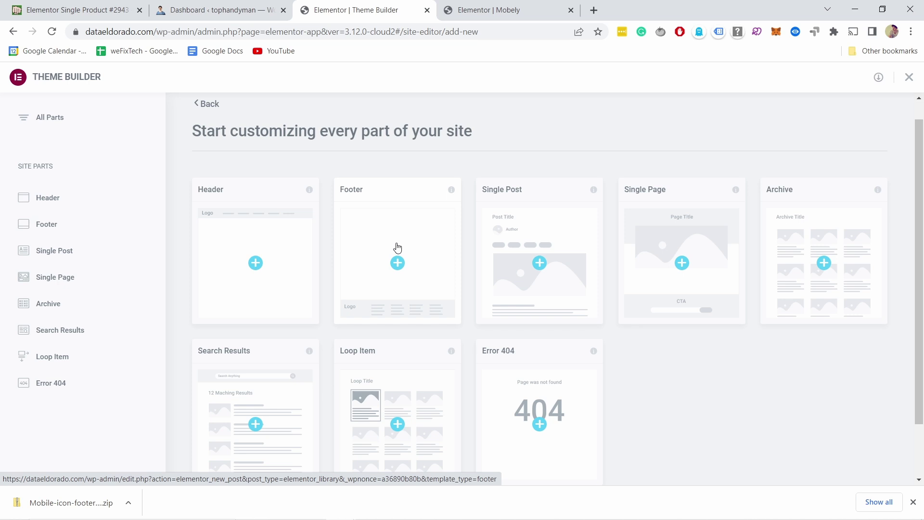
left_click(428, 11)
left_click(343, 12)
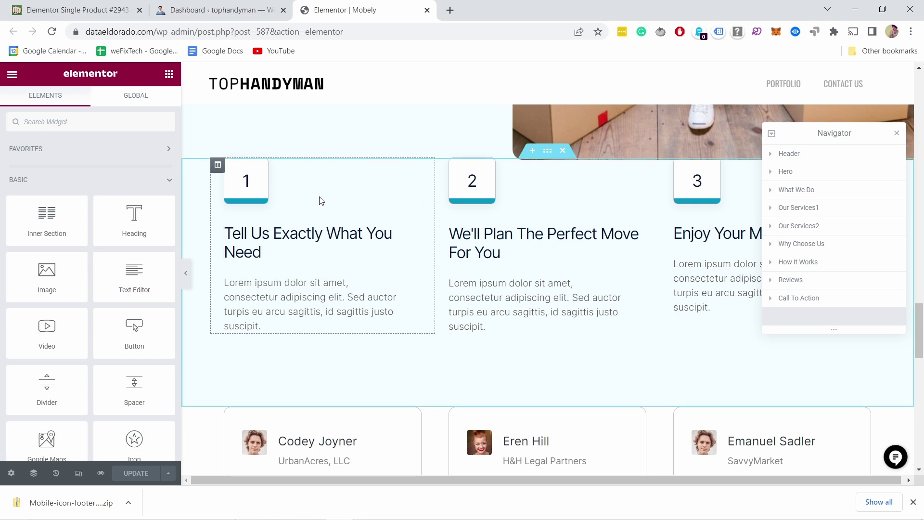
Step: Import the extracted Mobile icon footer menu (default) JSON file into the Elementor template library
scroll(530, 241, "down", 10)
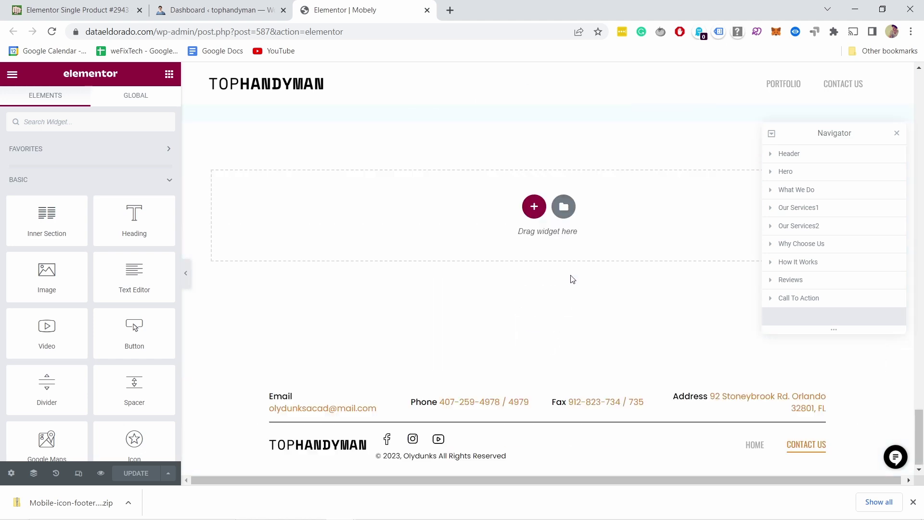
left_click(564, 208)
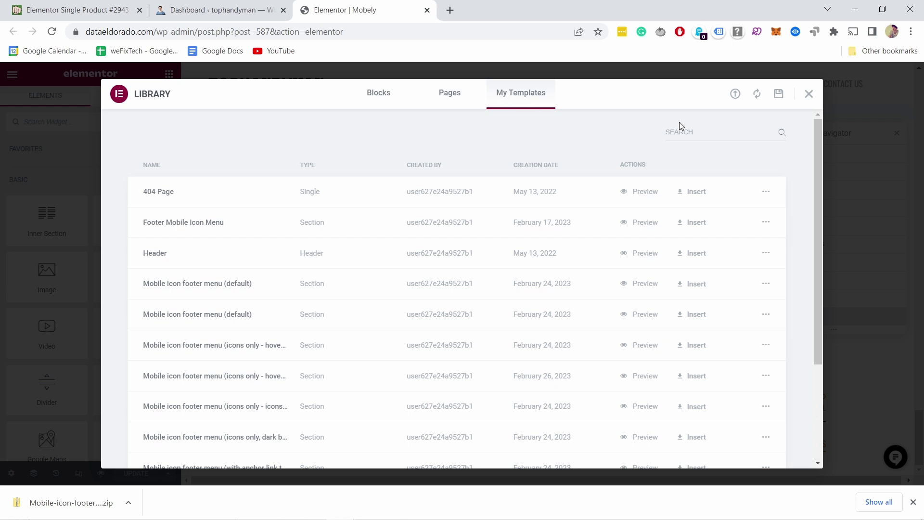
left_click(735, 95)
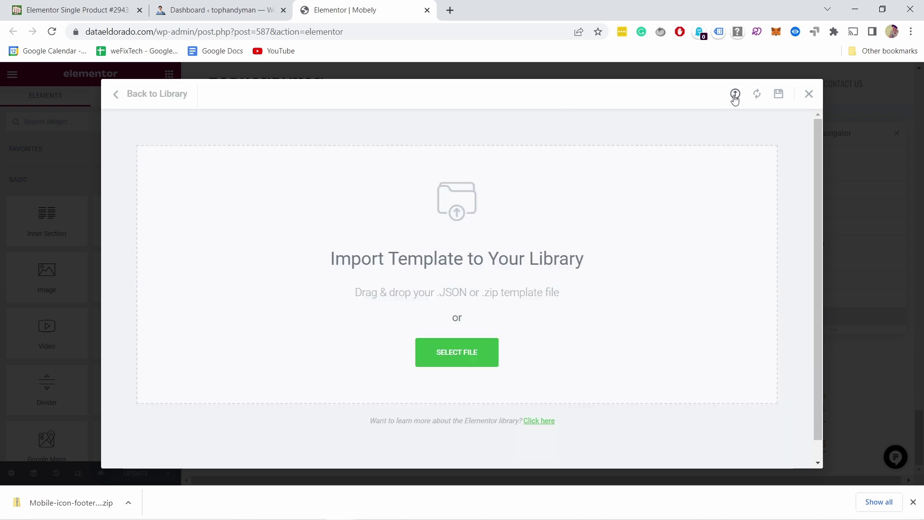
left_click(466, 347)
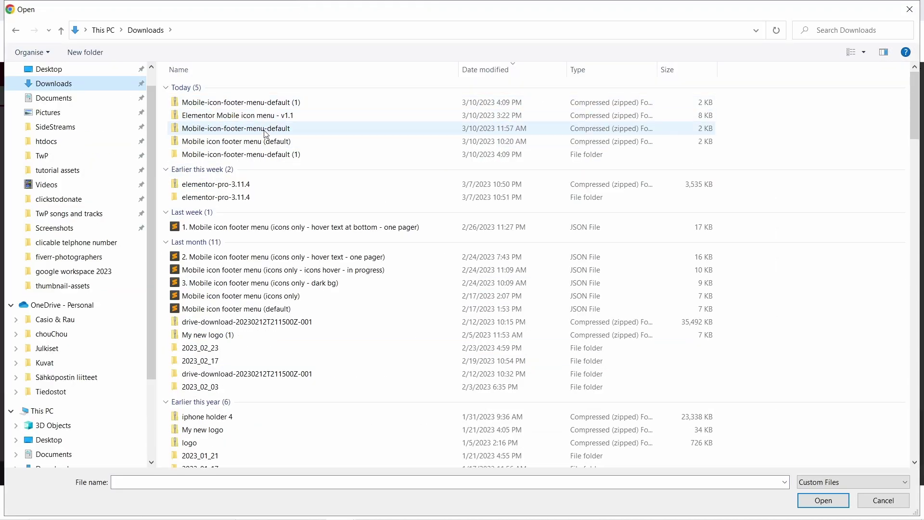
double_click(257, 155)
left_click(224, 89)
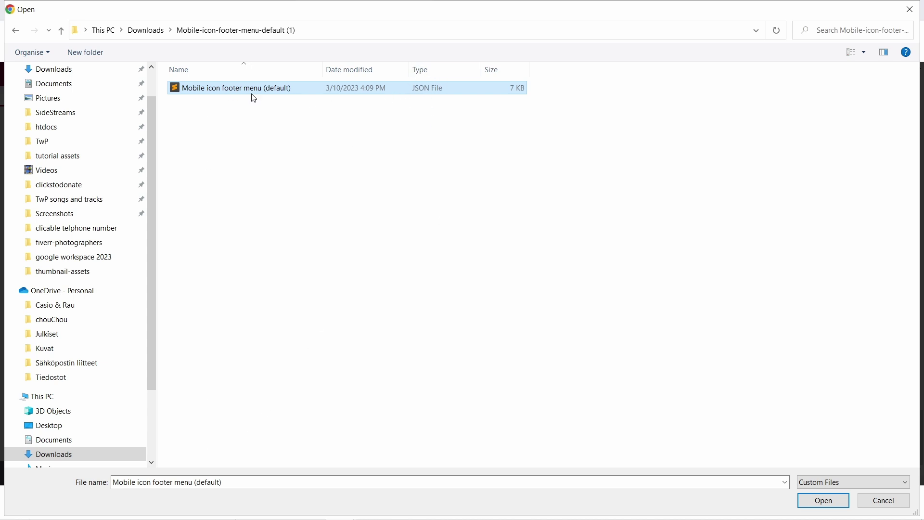
left_click(824, 505)
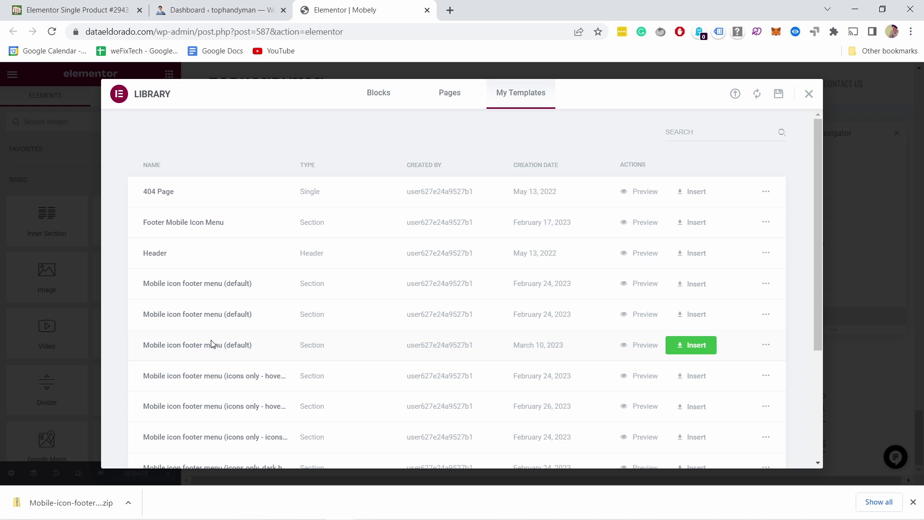
Step: Insert the March 10 Mobile icon footer menu template and inspect the Call us box's tel: link
left_click(705, 347)
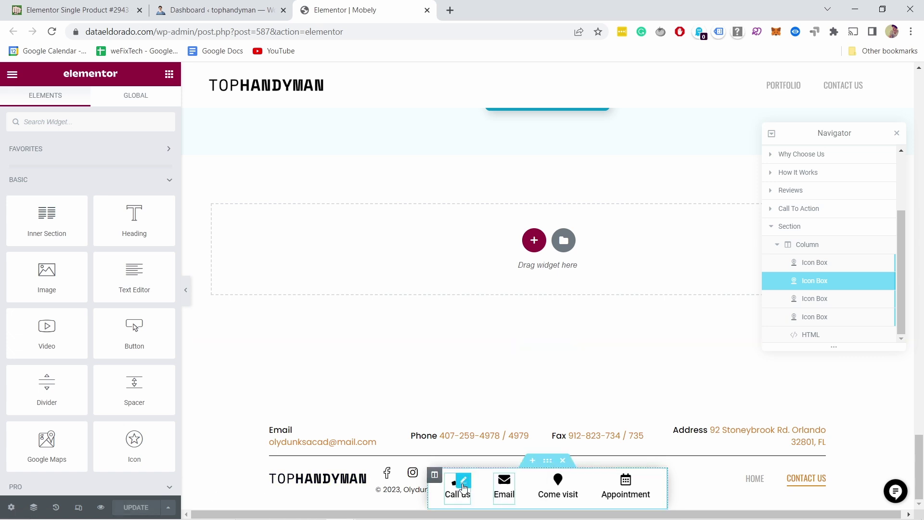
left_click(463, 484)
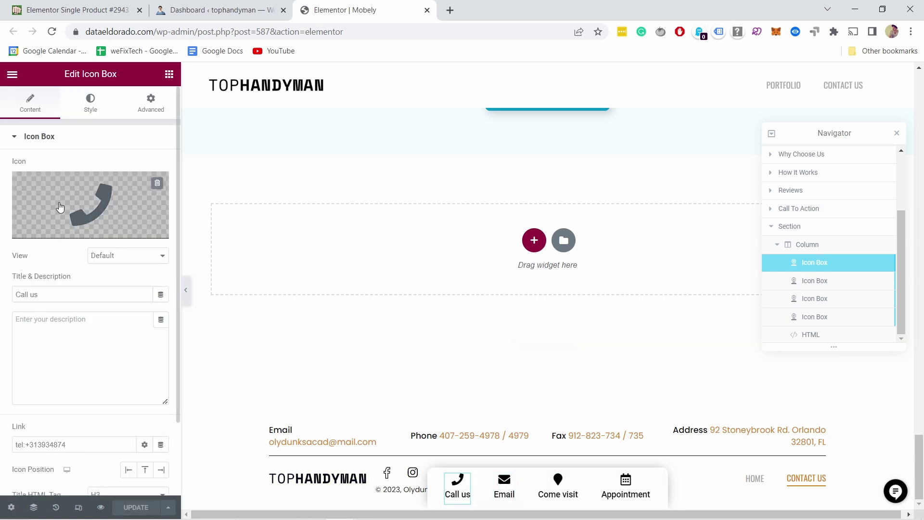
scroll(62, 322, "down", 2)
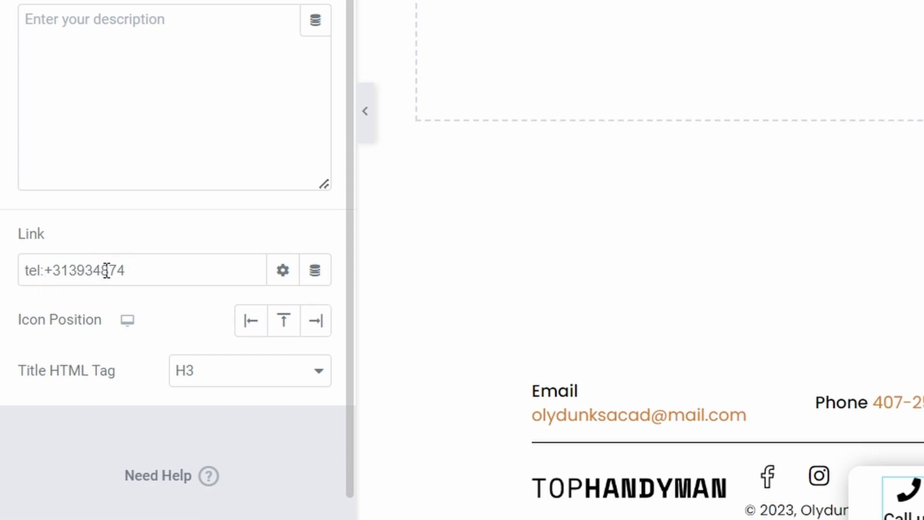
left_click_drag(44, 270, 15, 268)
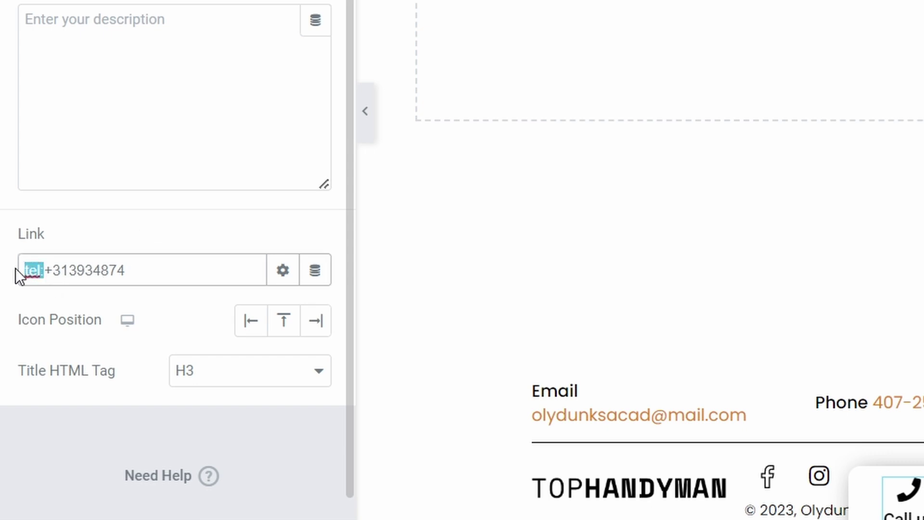
left_click(51, 271)
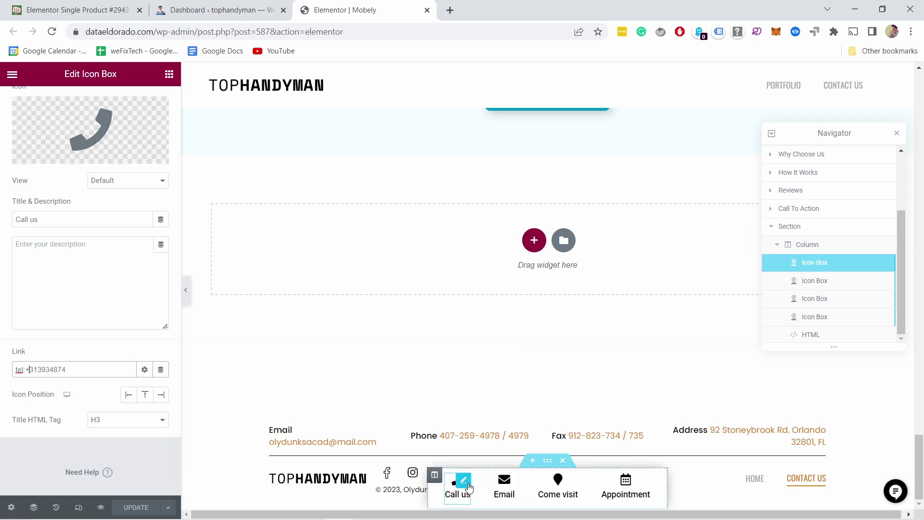
Step: Inspect the Email icon box's mailto link and e-mail address
left_click(510, 490)
scroll(68, 398, "down", 2)
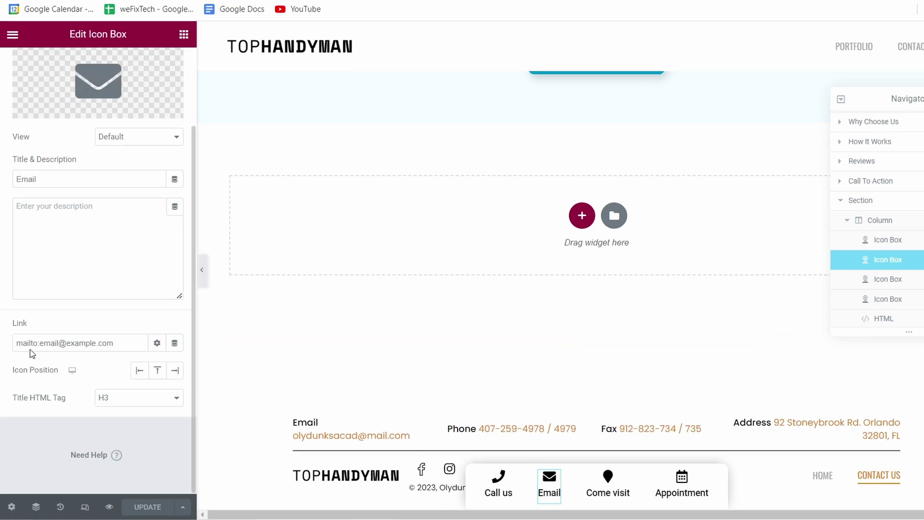
left_click_drag(37, 343, 66, 343)
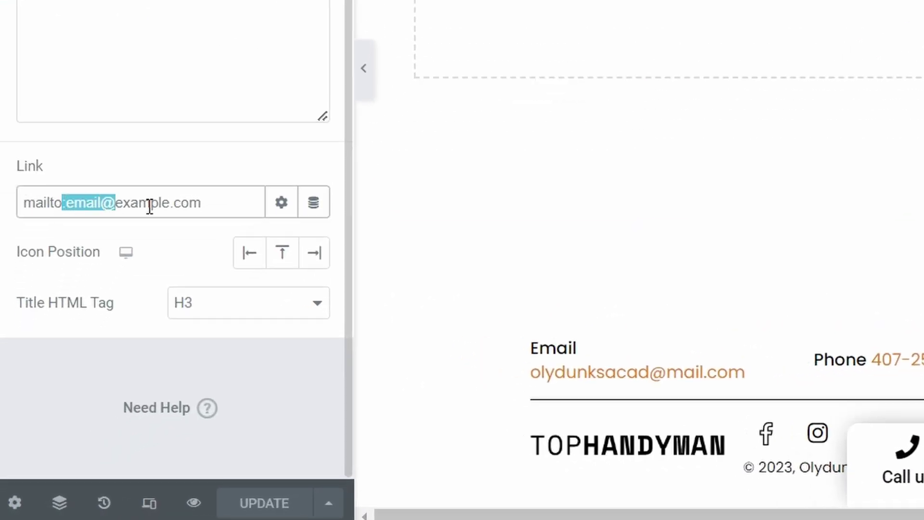
left_click_drag(150, 206, 219, 199)
left_click(219, 206)
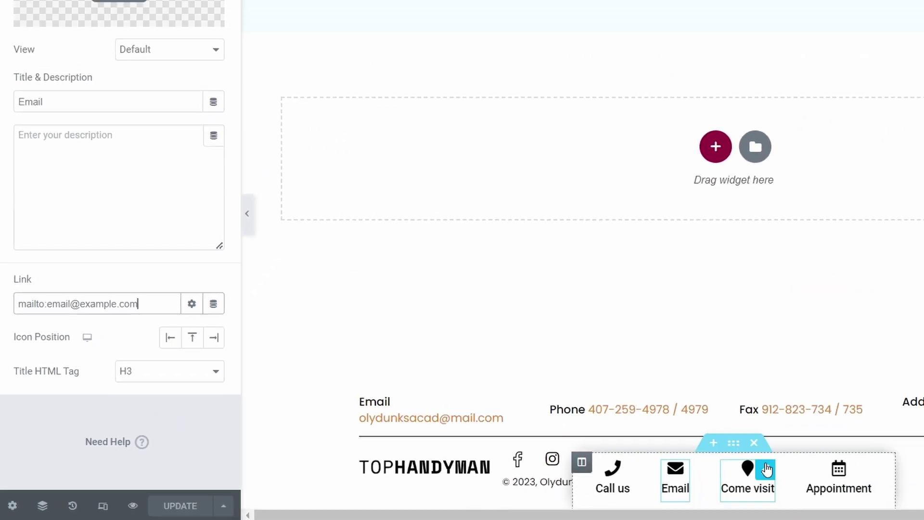
Step: Check the Come visit Google Maps link and the Appointment #training link, then select the Reviews section
left_click(765, 469)
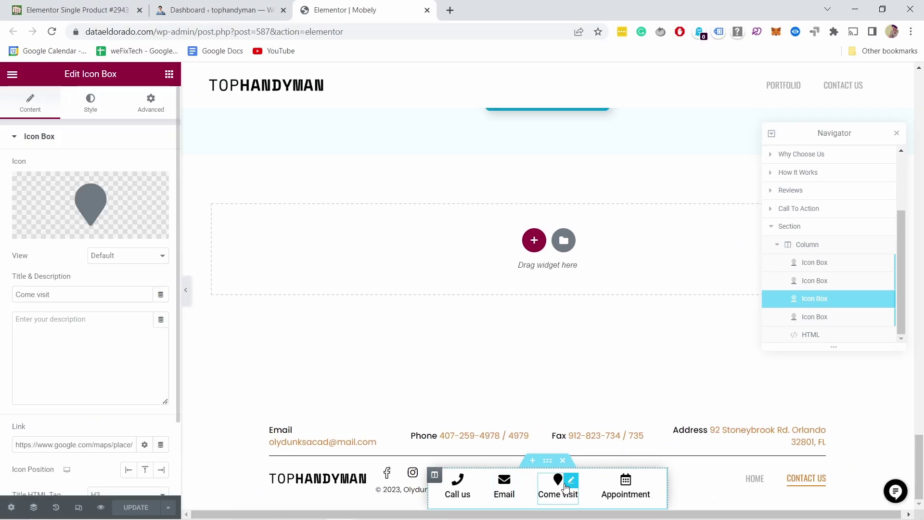
left_click_drag(17, 446, 2, 433)
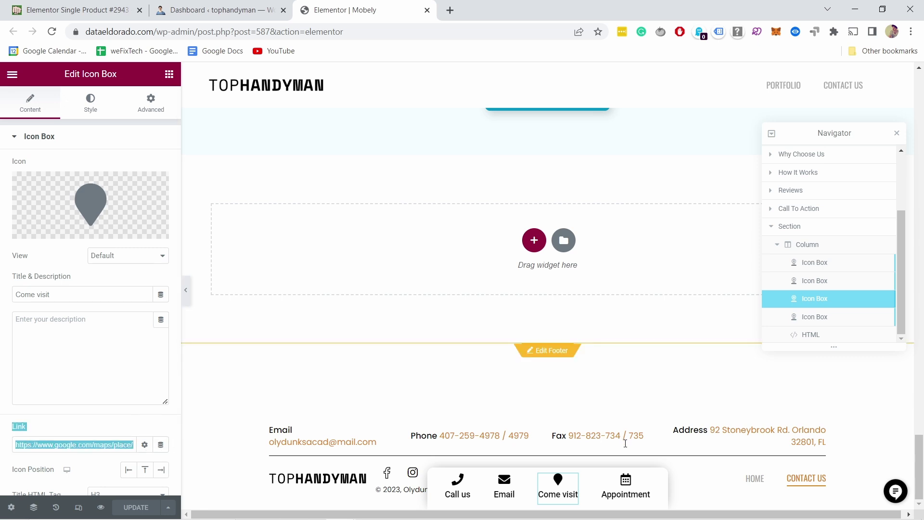
left_click(631, 483)
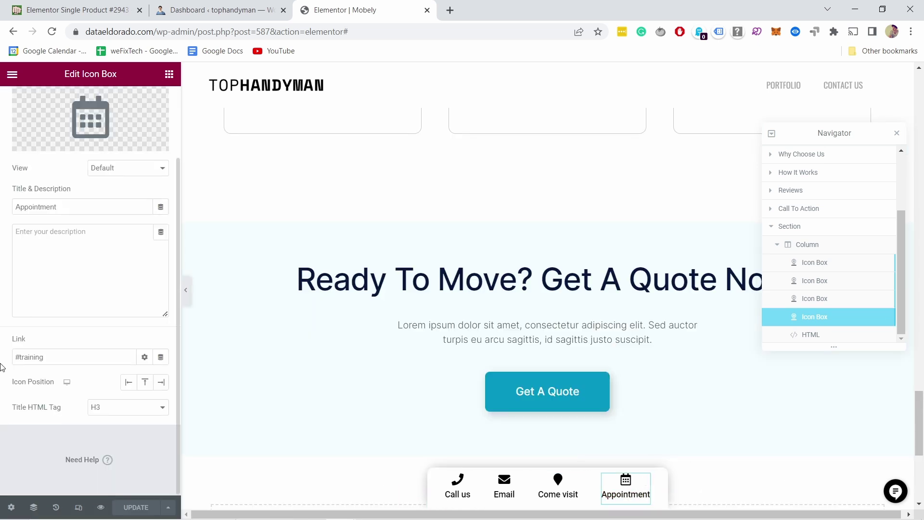
left_click_drag(64, 357, 12, 357)
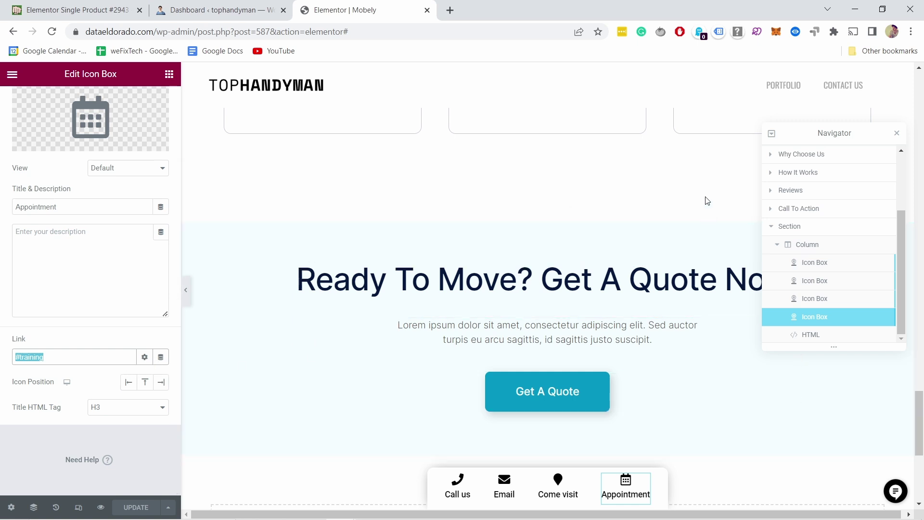
left_click(791, 191)
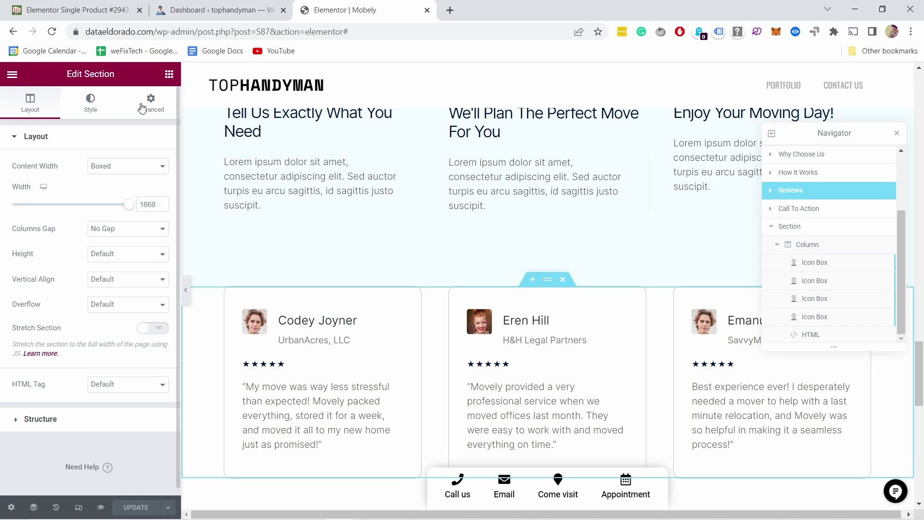
Step: Copy the Reviews CSS ID into the Appointment link, making it #reviews, and update the page
left_click(154, 113)
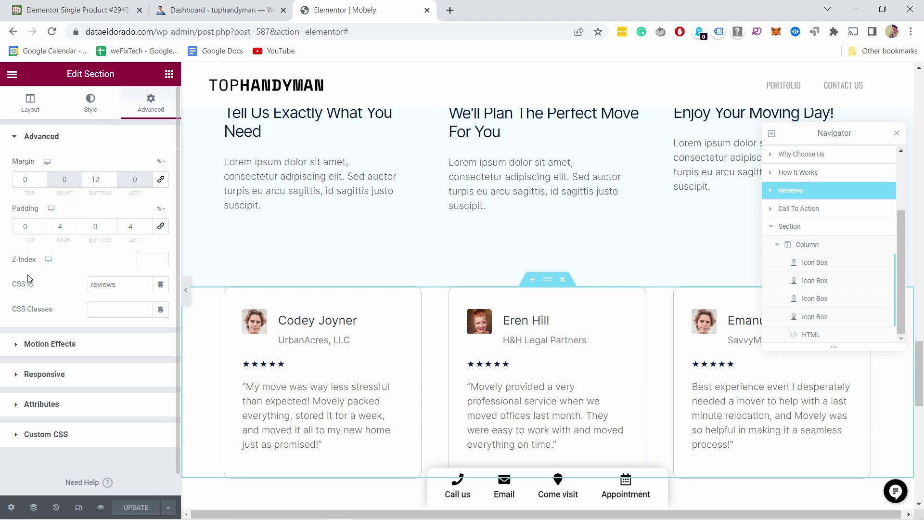
double_click(89, 284)
key("ctrl+c")
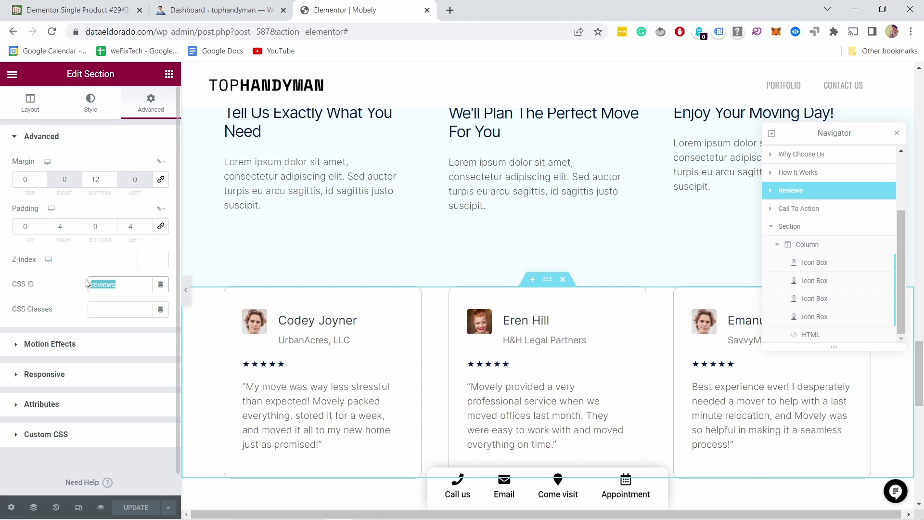
left_click(632, 495)
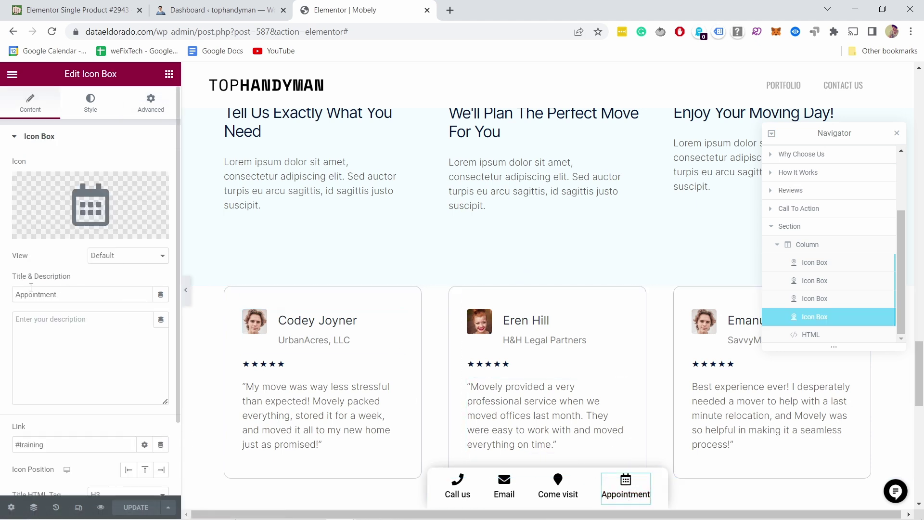
double_click(22, 446)
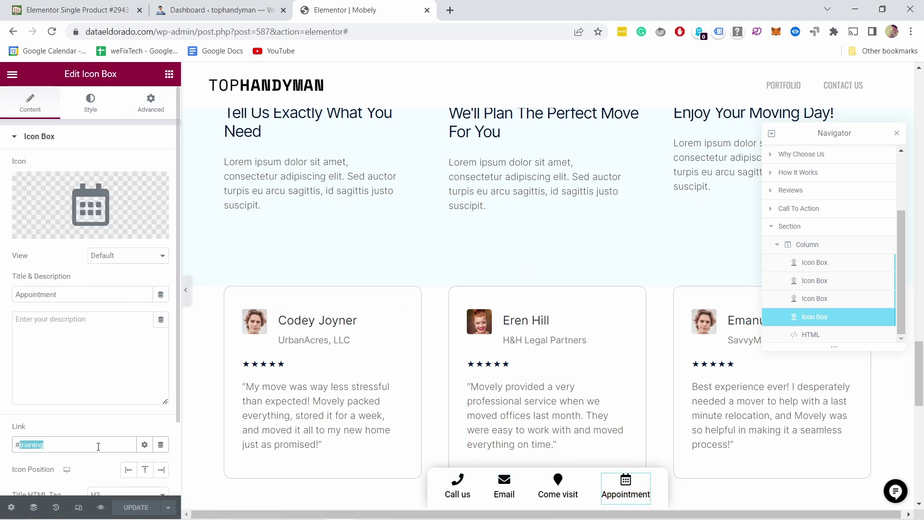
key("ctrl+v")
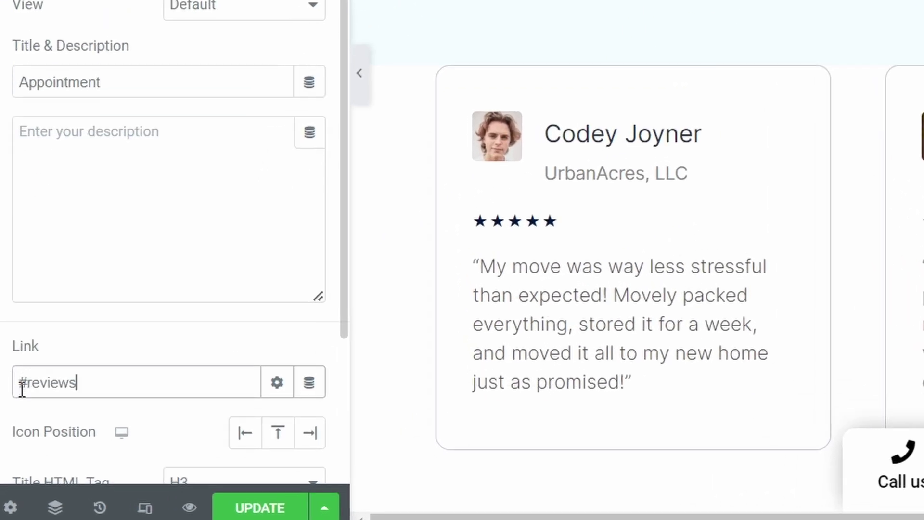
left_click(246, 506)
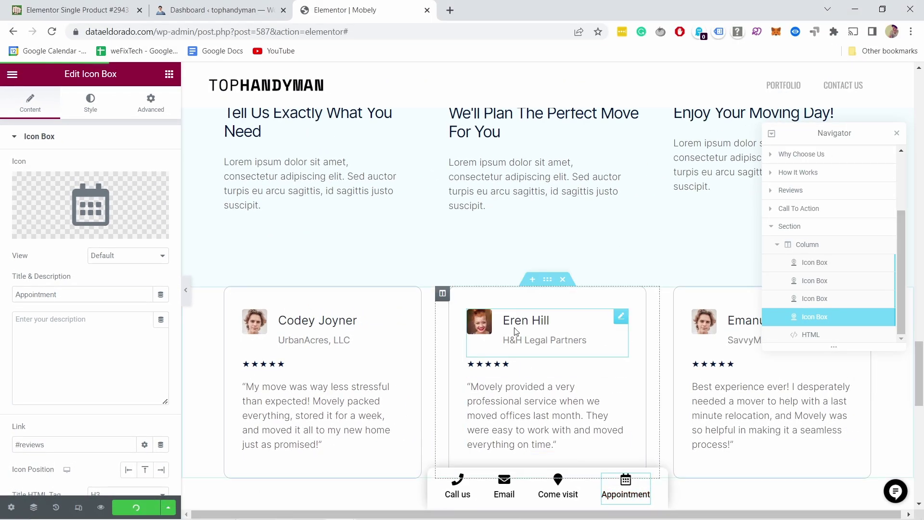
scroll(434, 269, "up", 3)
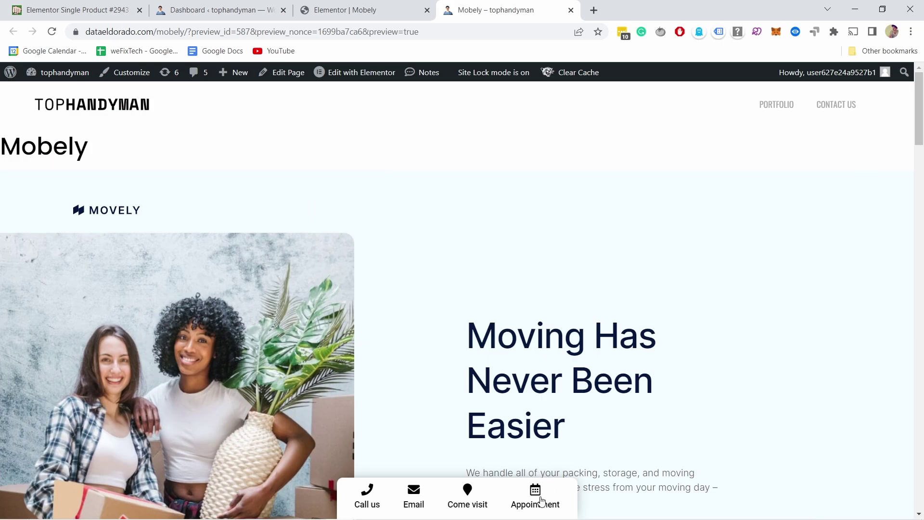
Step: Confirm in the preview that Appointment reaches the reviews, then switch back to the editor
scroll(398, 307, "down", 15)
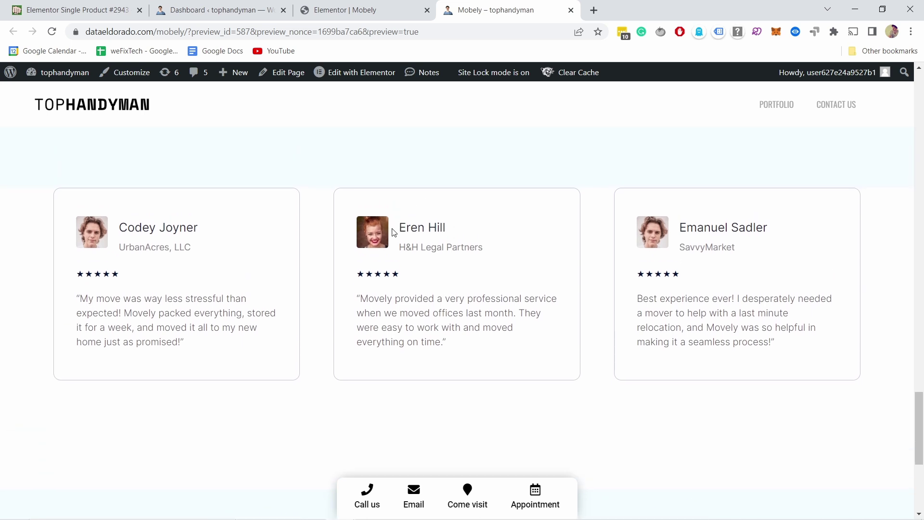
left_click(351, 19)
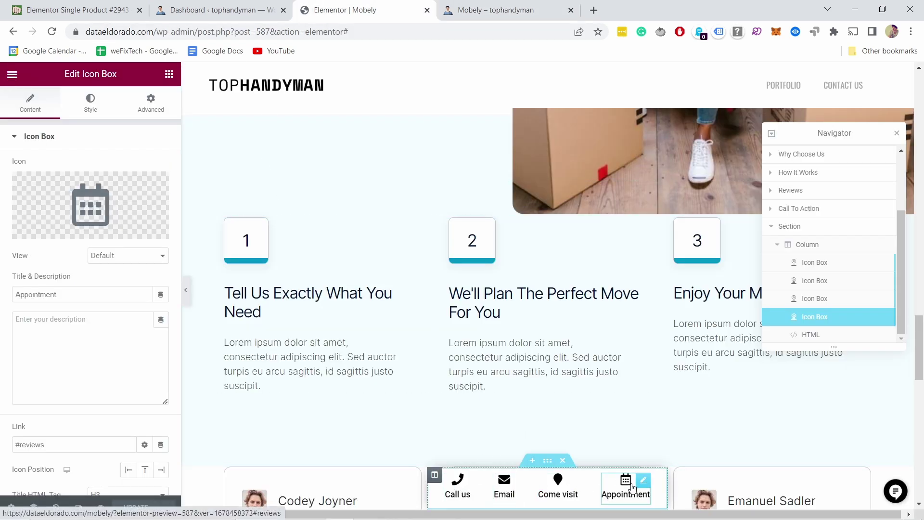
Step: Replace the Appointment item's icon with the WhatsApp icon found by searching 'what'
mouse_move(106, 205)
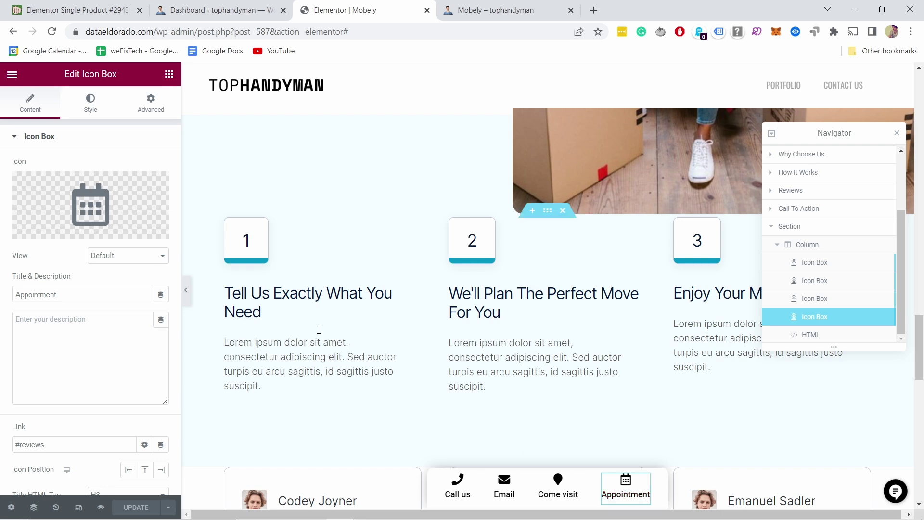
left_click(107, 218)
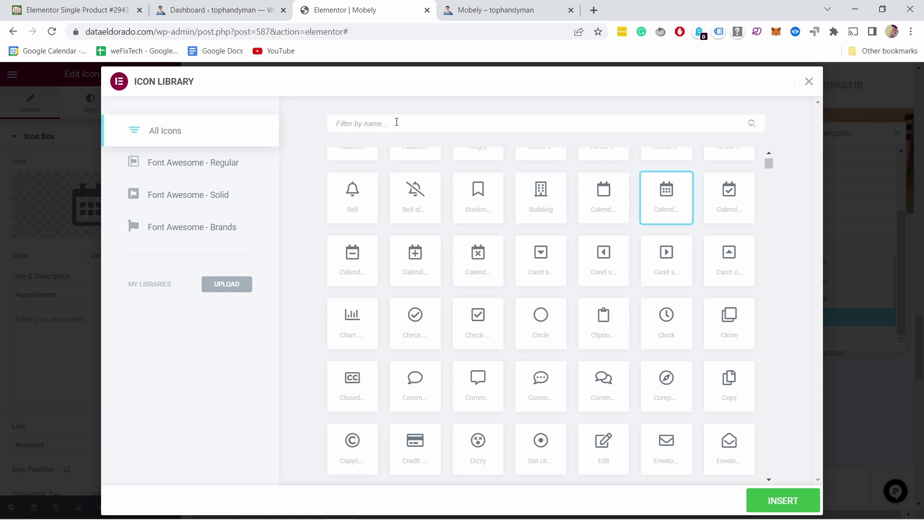
left_click(397, 122)
type("what")
left_click(346, 205)
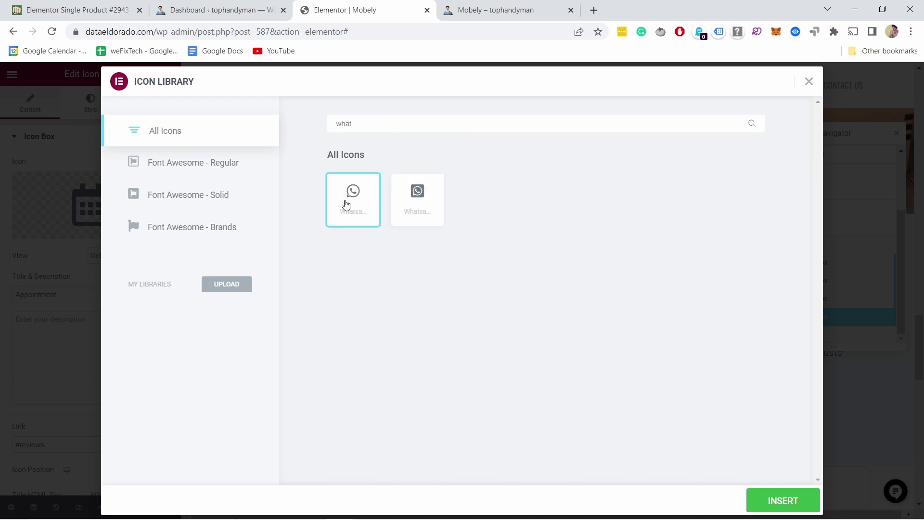
left_click(770, 498)
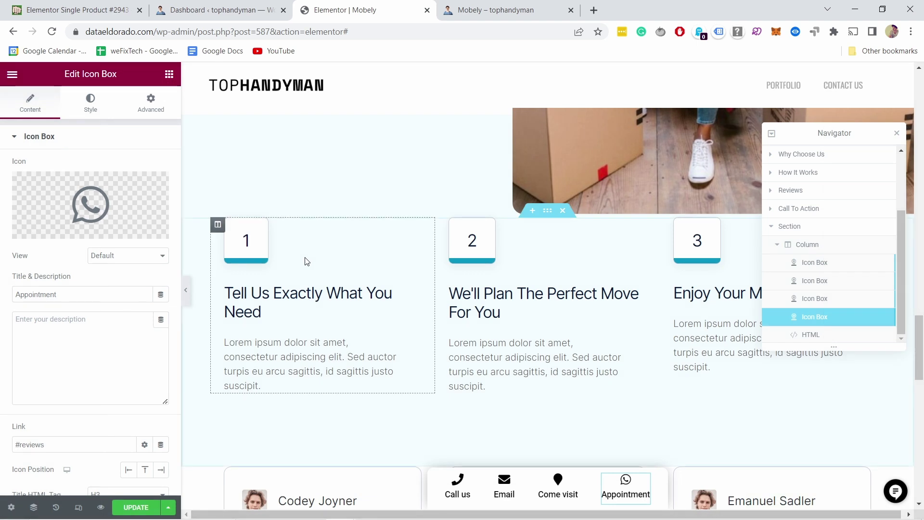
Step: Change the item's title from Appointment to 'Whatsapp'
left_click_drag(76, 296, 4, 287)
type("Wh")
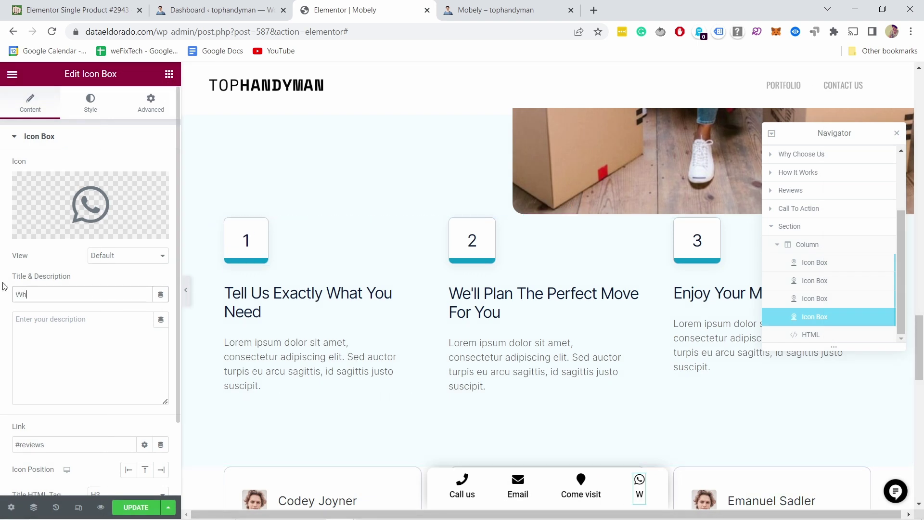
type("atsapp")
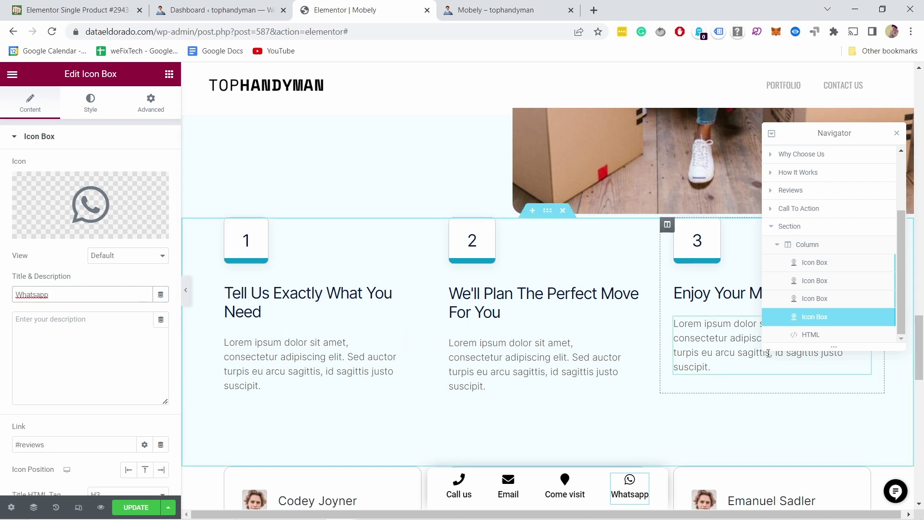
right_click(837, 321)
left_click(838, 331)
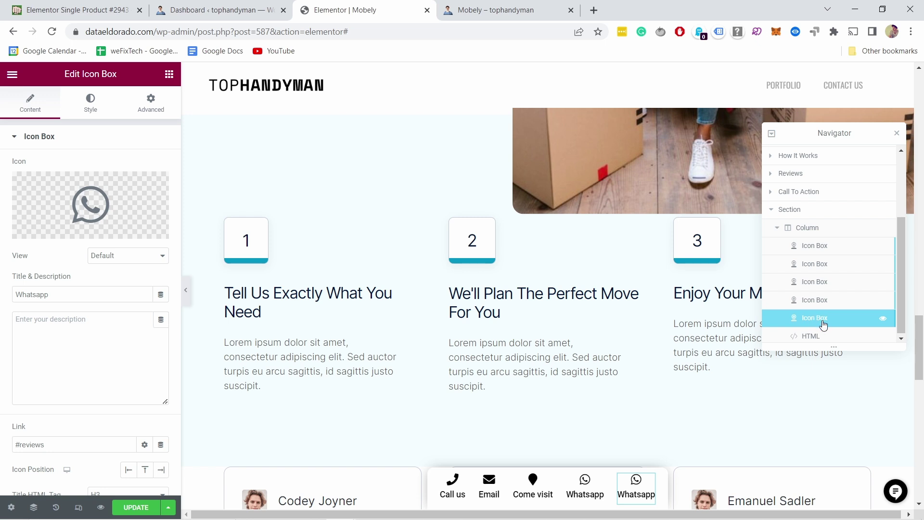
right_click(824, 325)
left_click(837, 506)
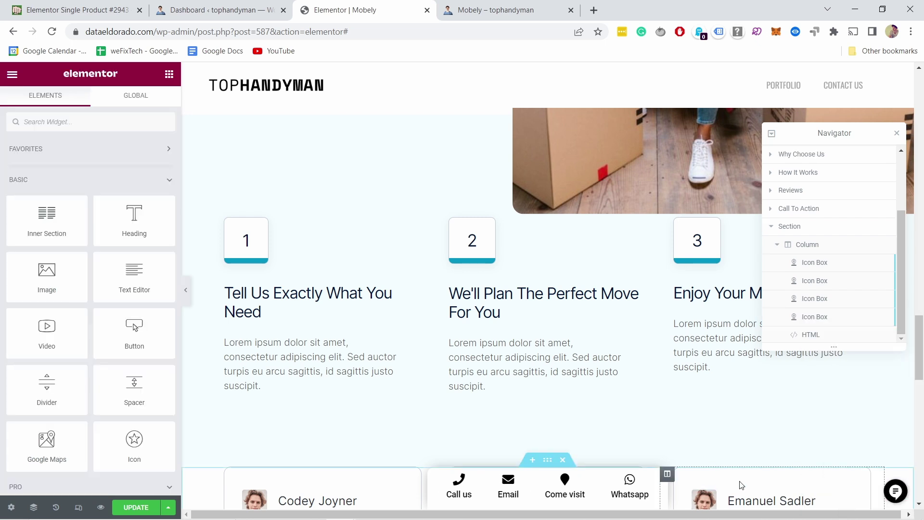
Step: Open the HTML widget's code and review the #app-footer-menu CSS rules
left_click(811, 335)
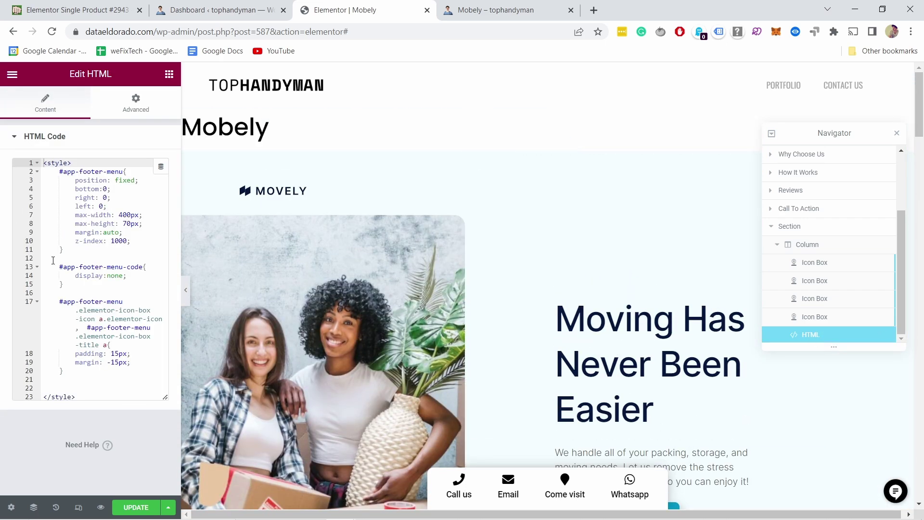
left_click(91, 301)
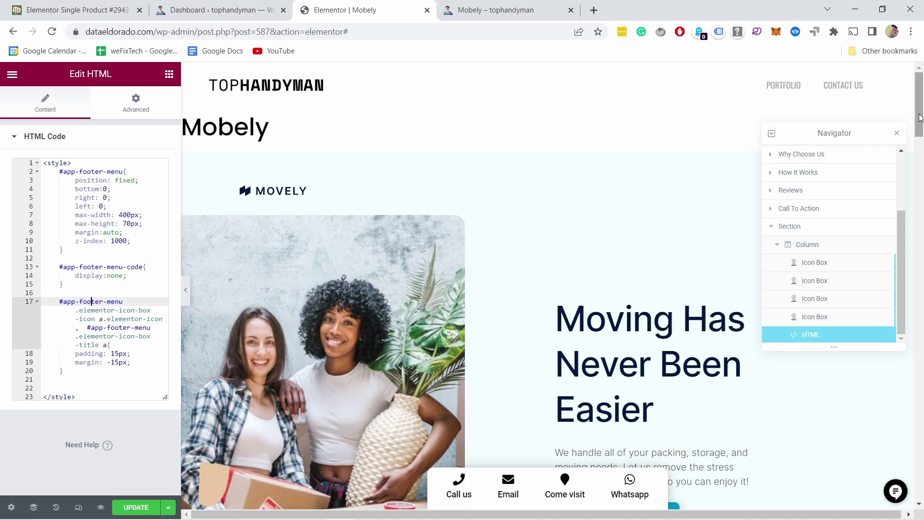
left_click_drag(921, 120, 921, 484)
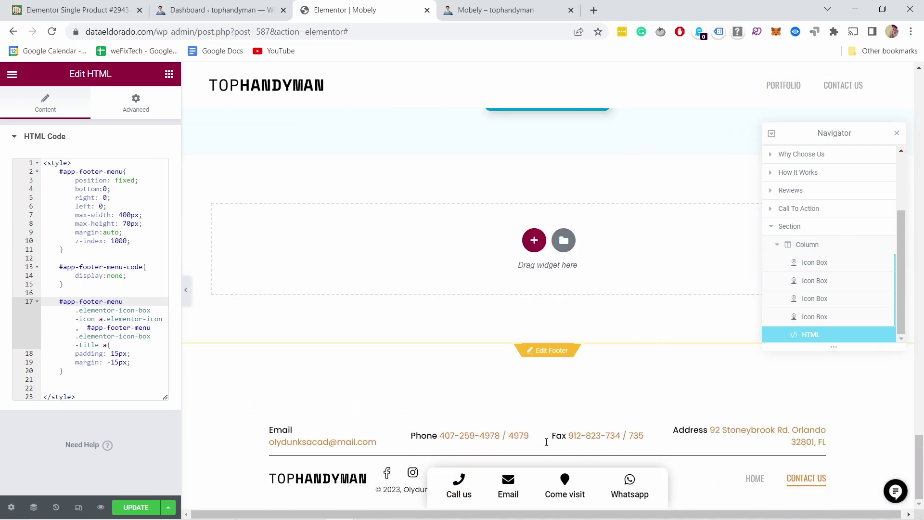
Step: Replace the footer menu section's dark brown background with the global Accent orange colour
left_click(794, 228)
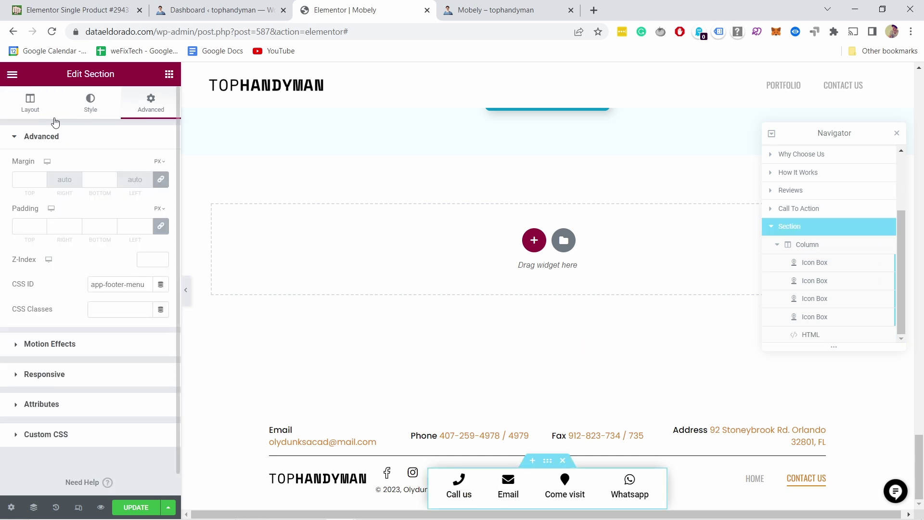
left_click(94, 104)
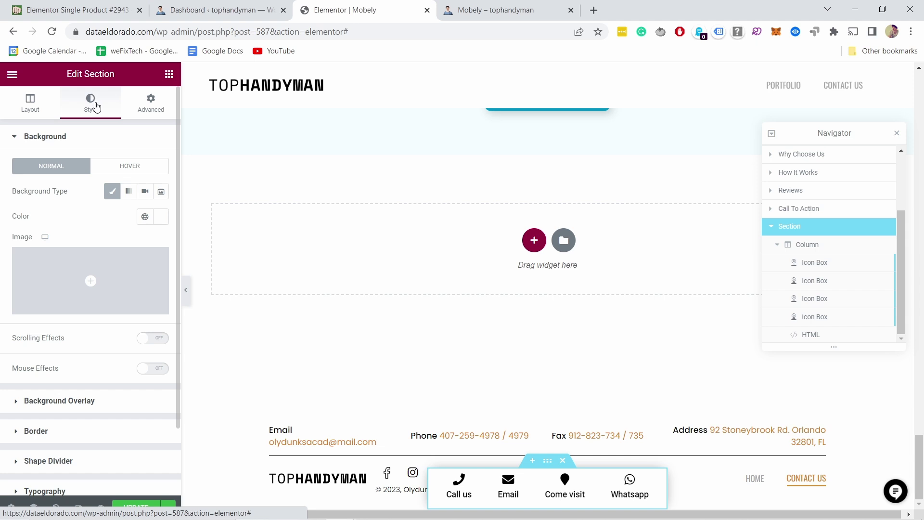
left_click(162, 217)
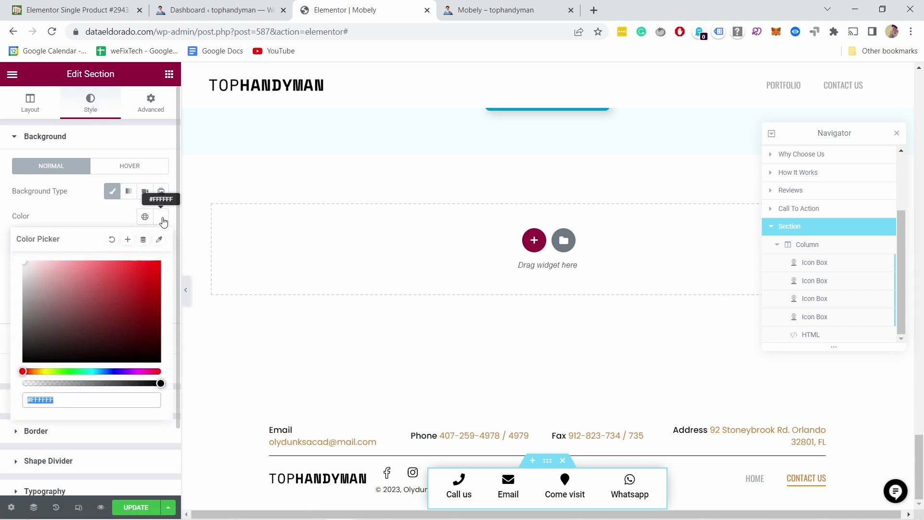
mouse_move(130, 276)
left_mouse_down()
mouse_move(117, 272)
mouse_move(116, 306)
mouse_move(66, 324)
mouse_move(118, 266)
left_mouse_up()
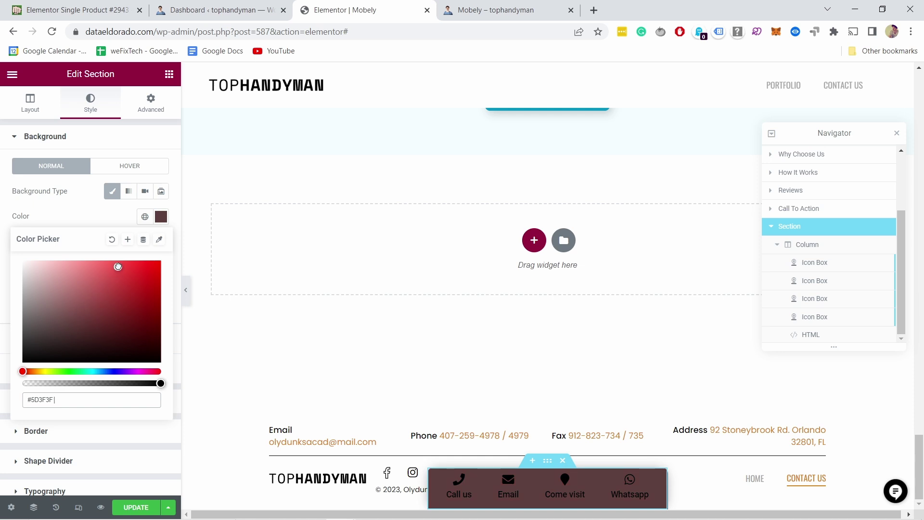
left_click(144, 216)
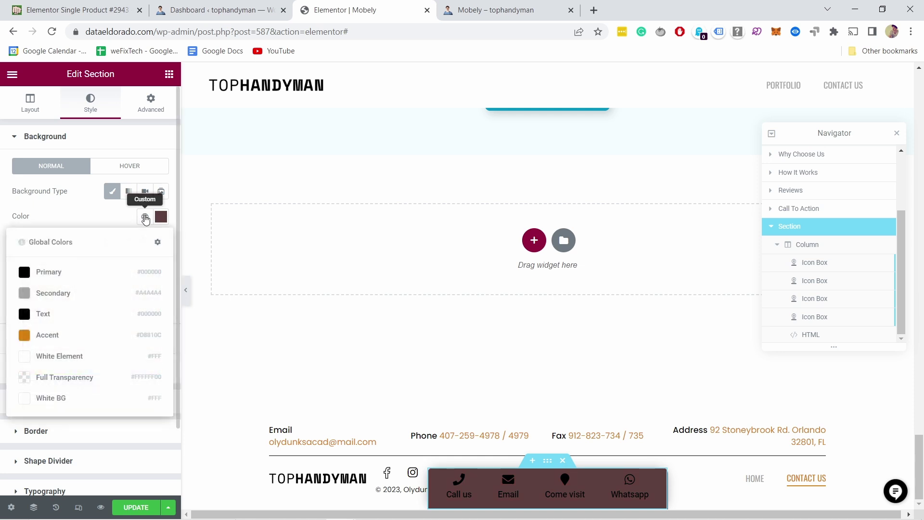
left_click(54, 335)
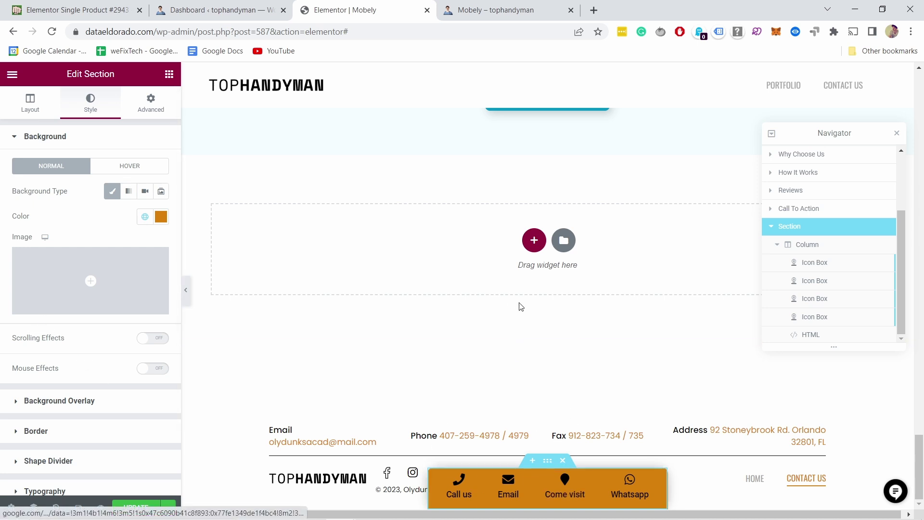
left_click(814, 265)
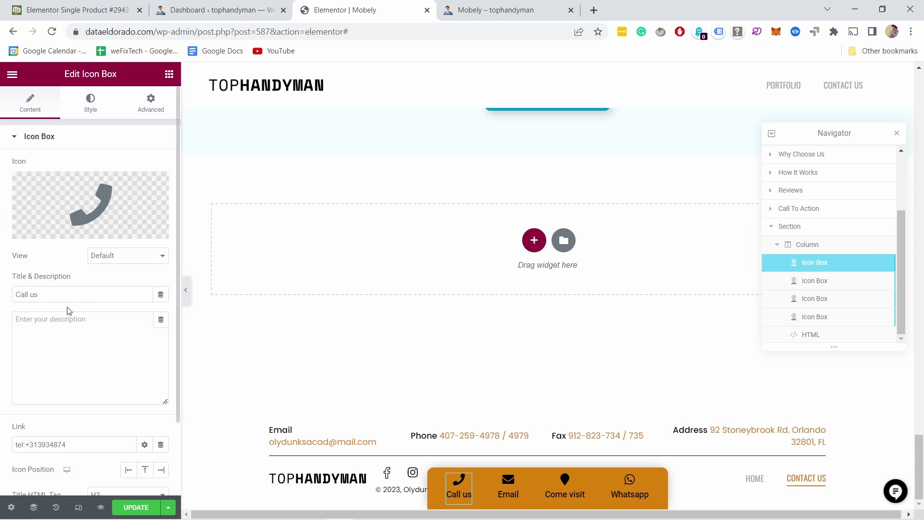
Step: Set the Call us icon's primary colour to #FFFFFF
left_click(83, 112)
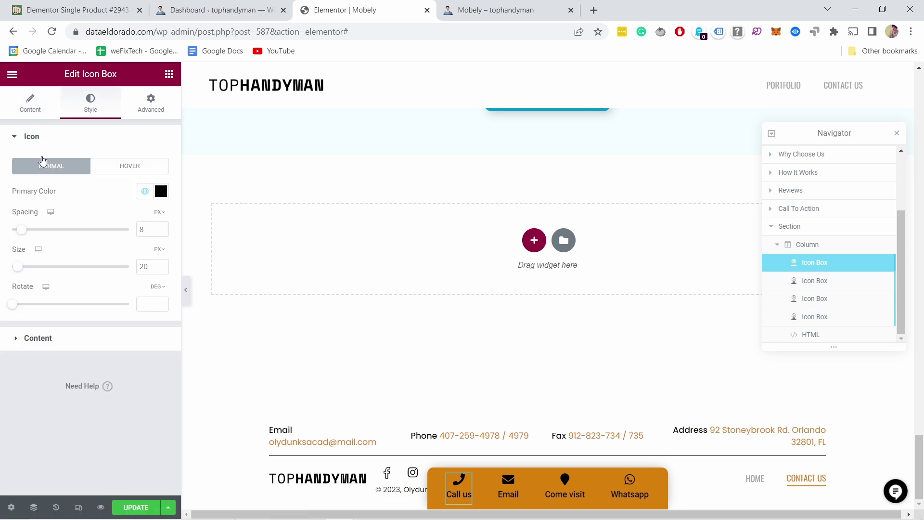
left_click(161, 191)
type("#FFFFFF")
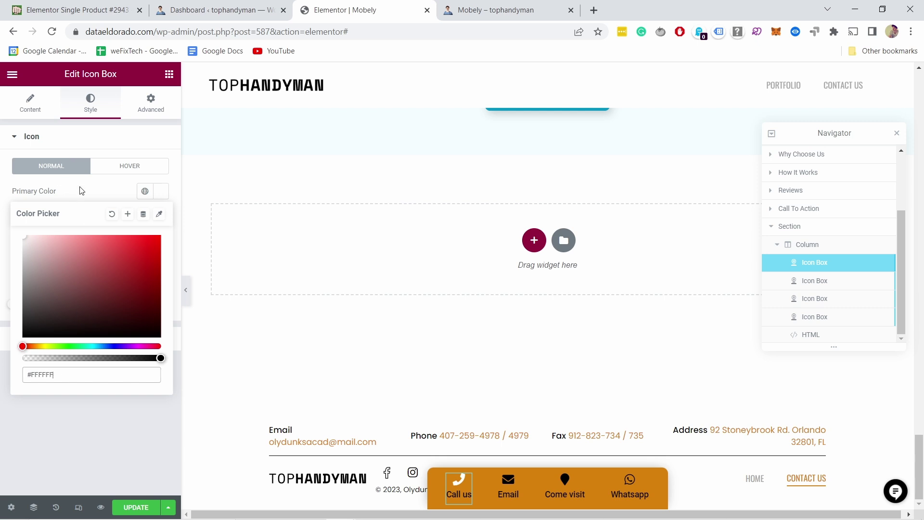
Step: Make the Call us title text colour white as well
left_click(100, 139)
left_click(95, 147)
left_click(76, 141)
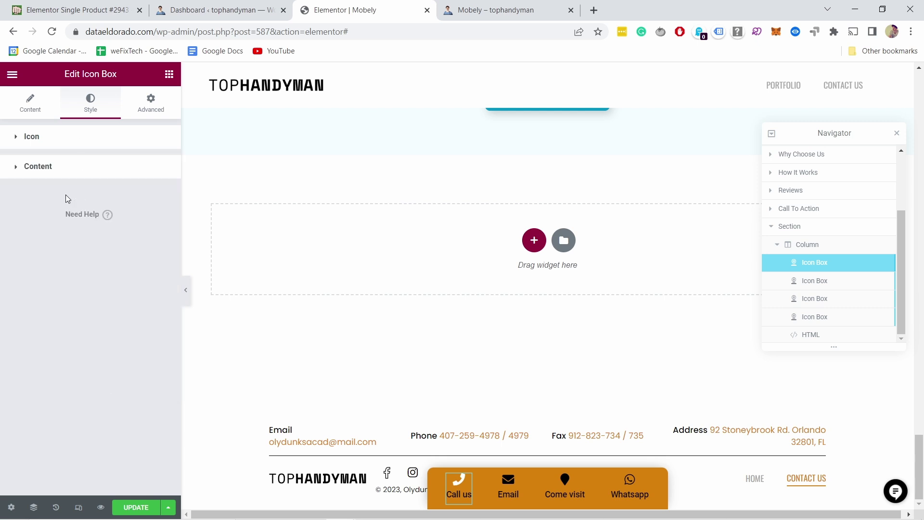
left_click(51, 169)
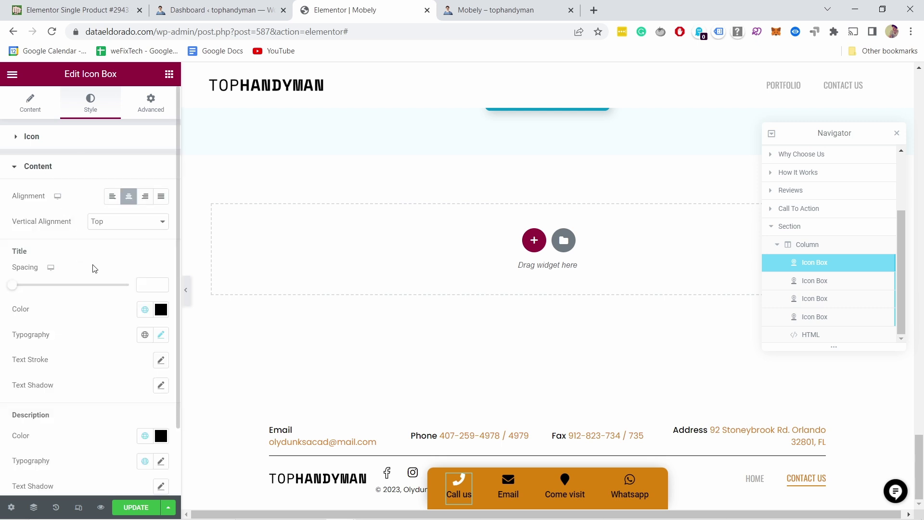
left_click(161, 309)
left_click_drag(58, 376, 2, 329)
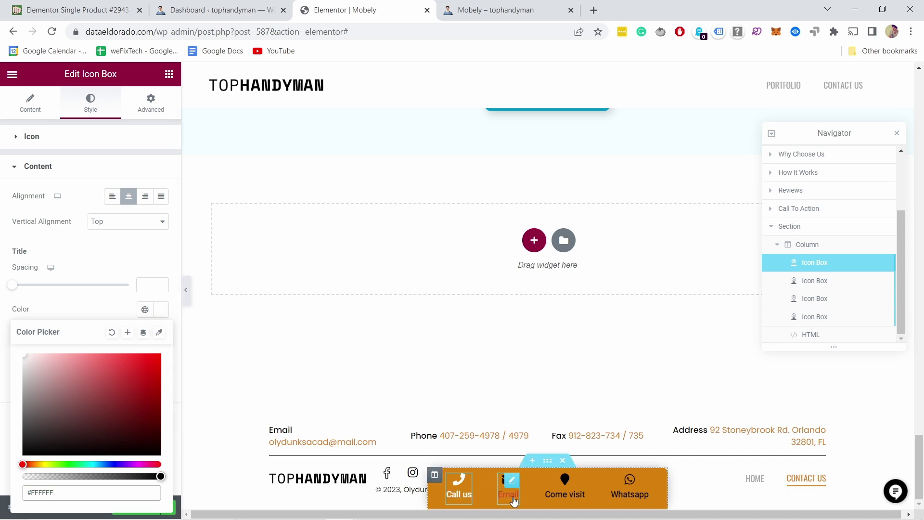